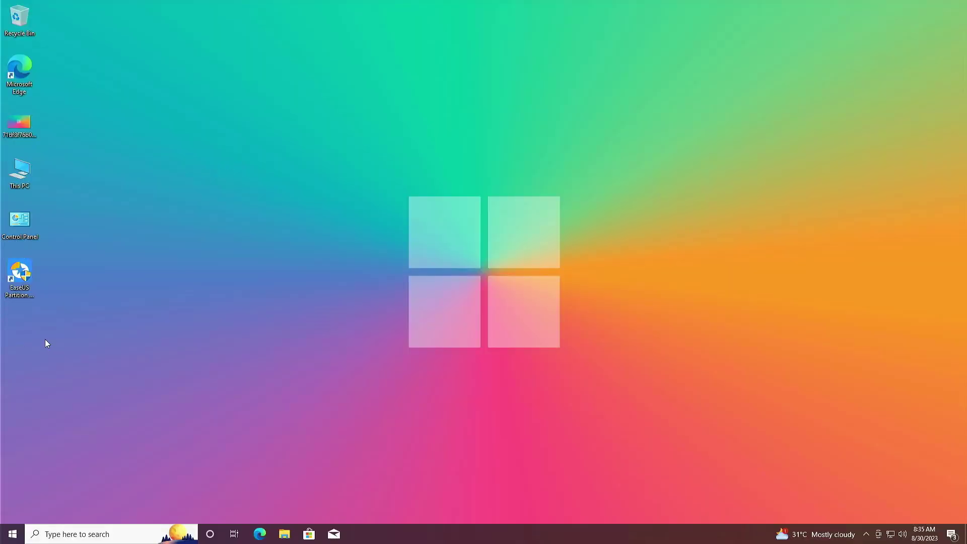
# Restart Windows from the Start menu power options to enter the Lenovo BIOS setup
pyautogui.press('super')
pyautogui.click(29, 511)
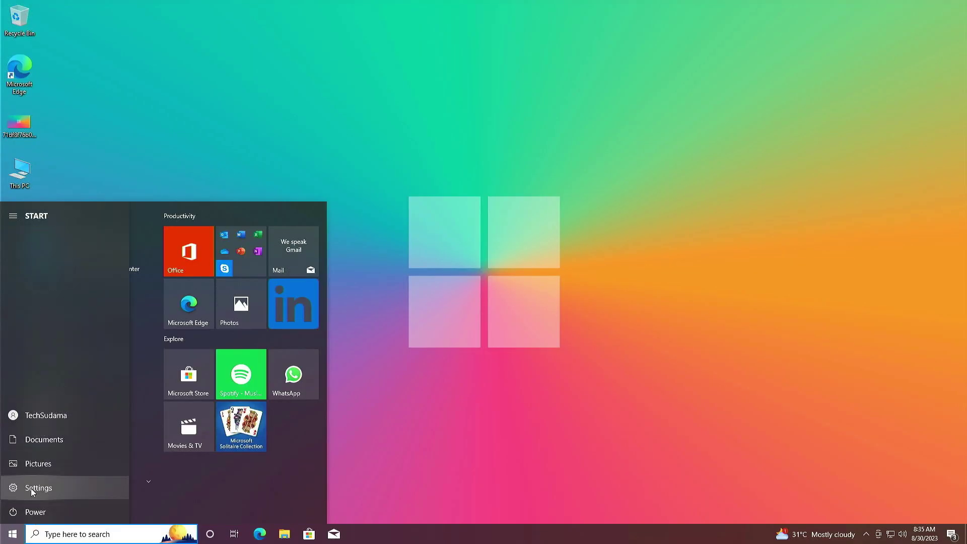
pyautogui.click(32, 487)
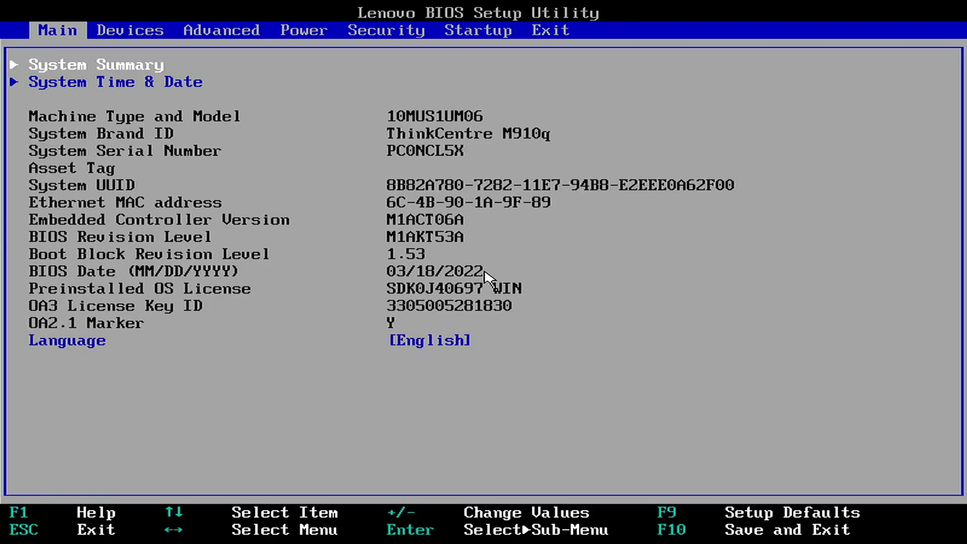
# Leave Boot Mode at Legacy Only on the Startup page and exit setup without saving
pyautogui.press('Left')
pyautogui.press('Left')
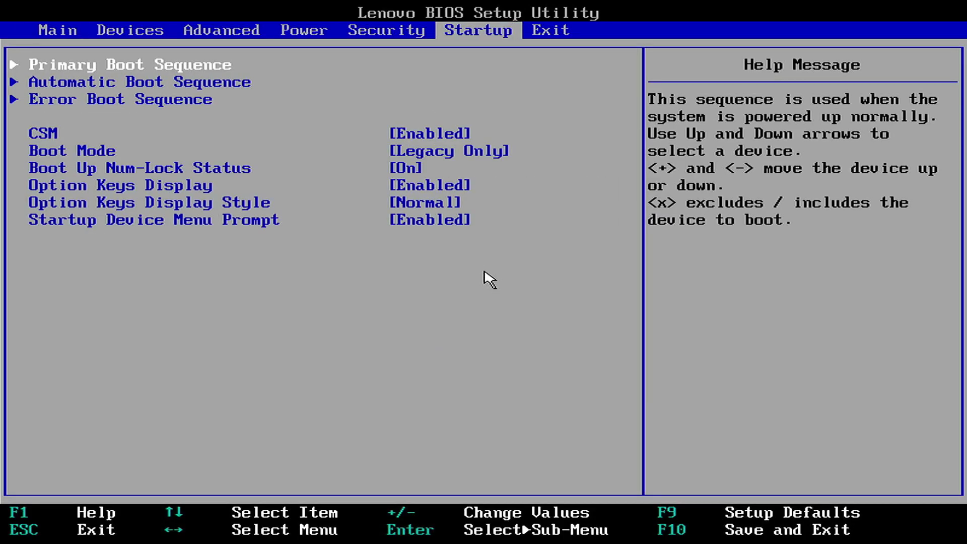
pyautogui.press('Down')
pyautogui.press('Down')
pyautogui.press('Down')
pyautogui.press('Down')
pyautogui.press('Return')
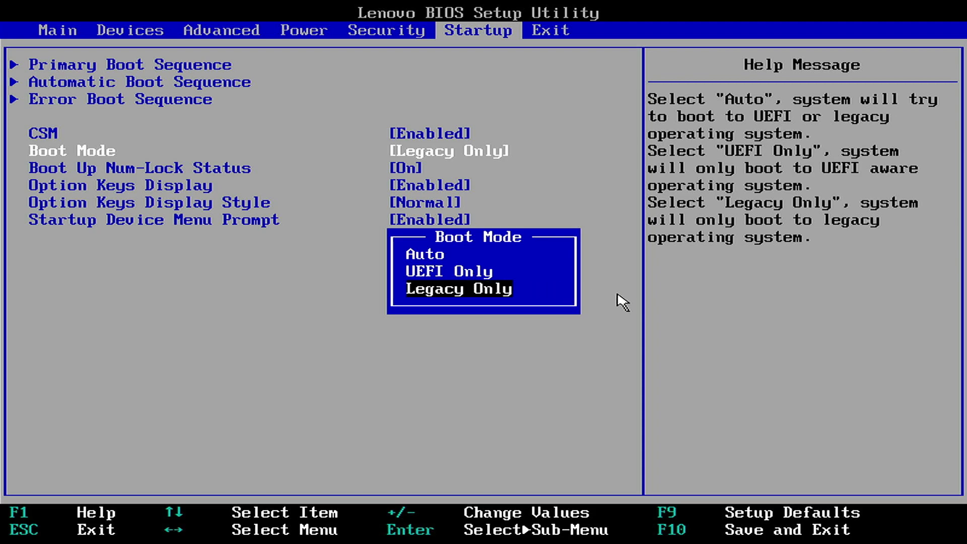
pyautogui.click(491, 293)
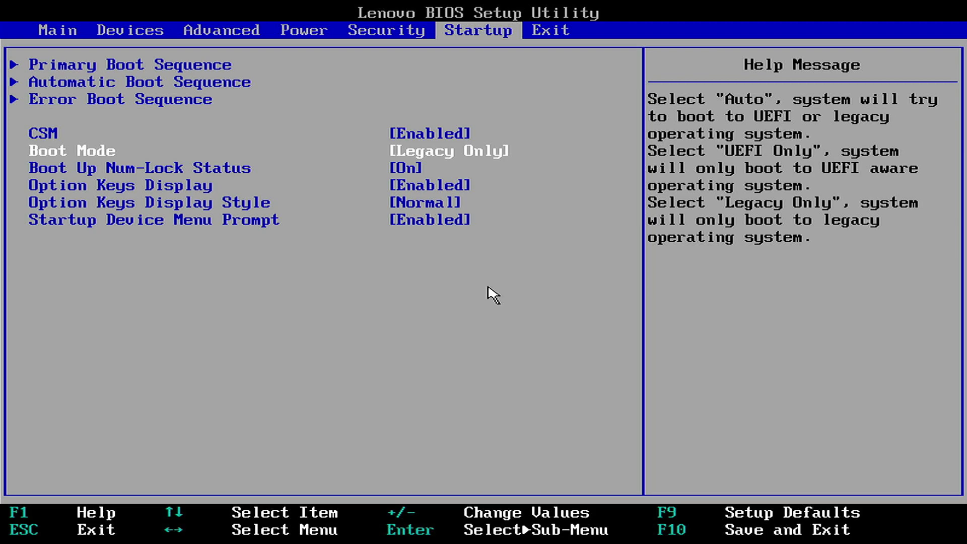
pyautogui.press('Escape')
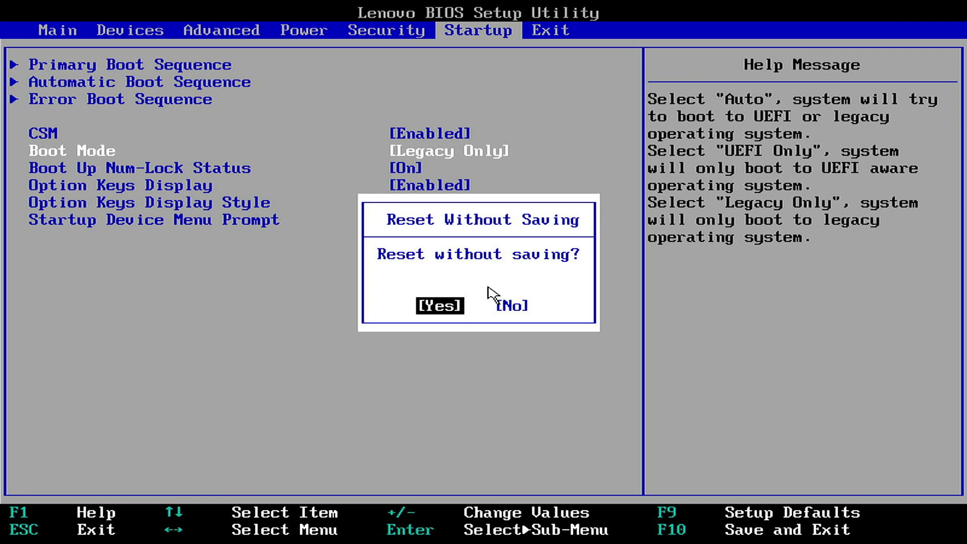
pyautogui.press('Return')
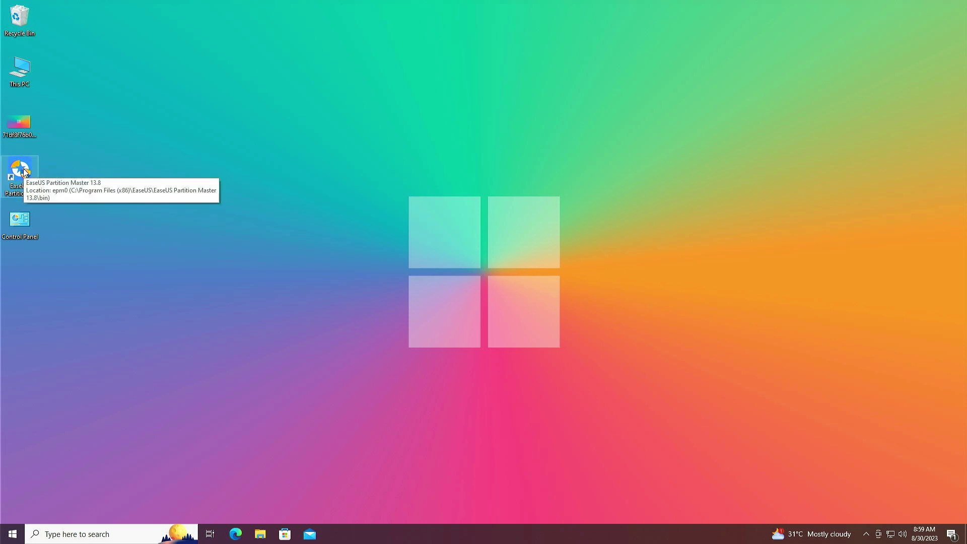
# Launch EaseUS Partition Master from the desktop shortcut with administrator rights
pyautogui.click(21, 172)
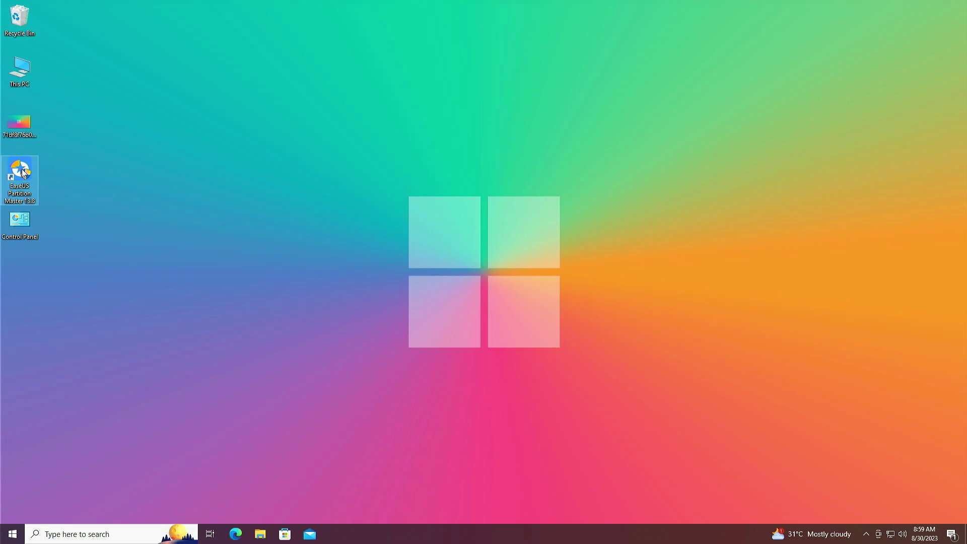
pyautogui.doubleClick(22, 172)
pyautogui.click(433, 337)
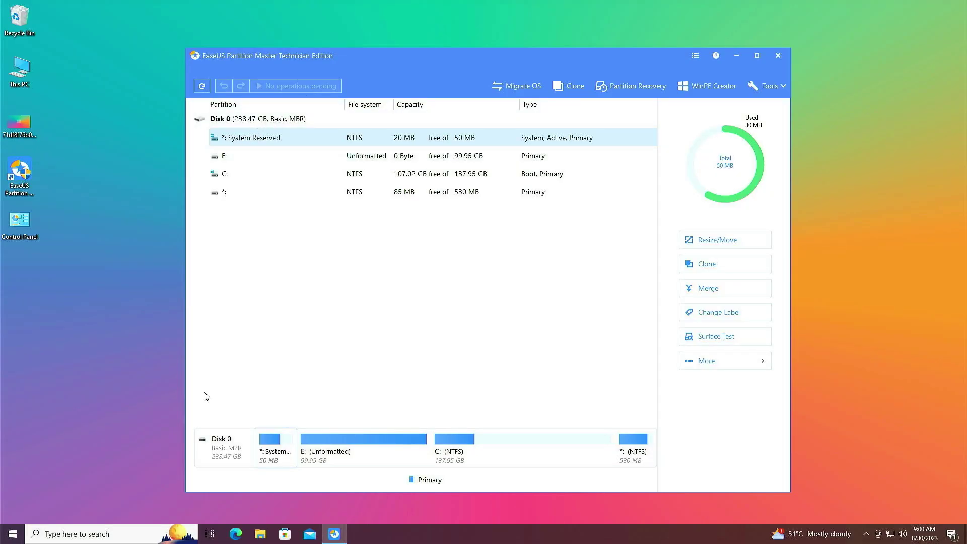
# Attempt Convert to GPT on Disk 0 and dismiss the unsupported-conversion warning
pyautogui.click(228, 454)
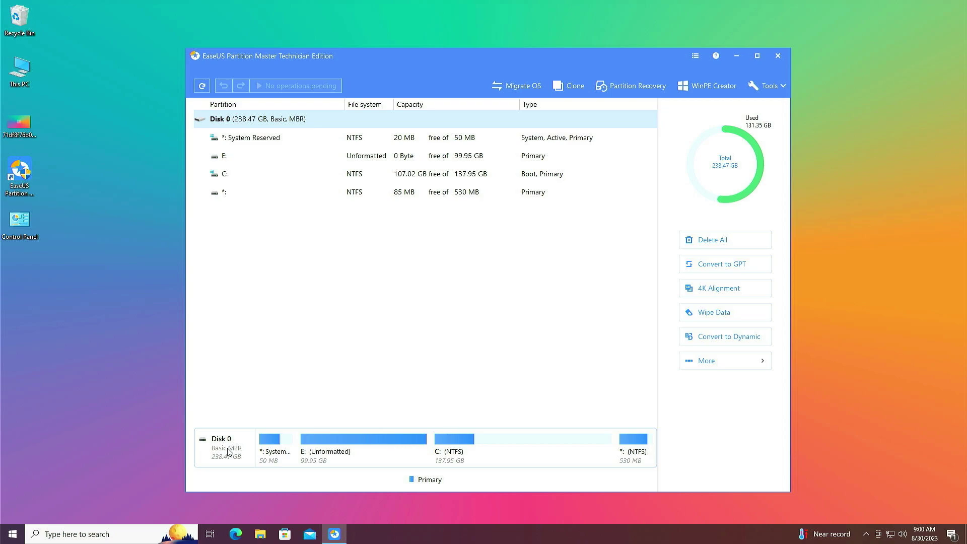
pyautogui.rightClick(227, 450)
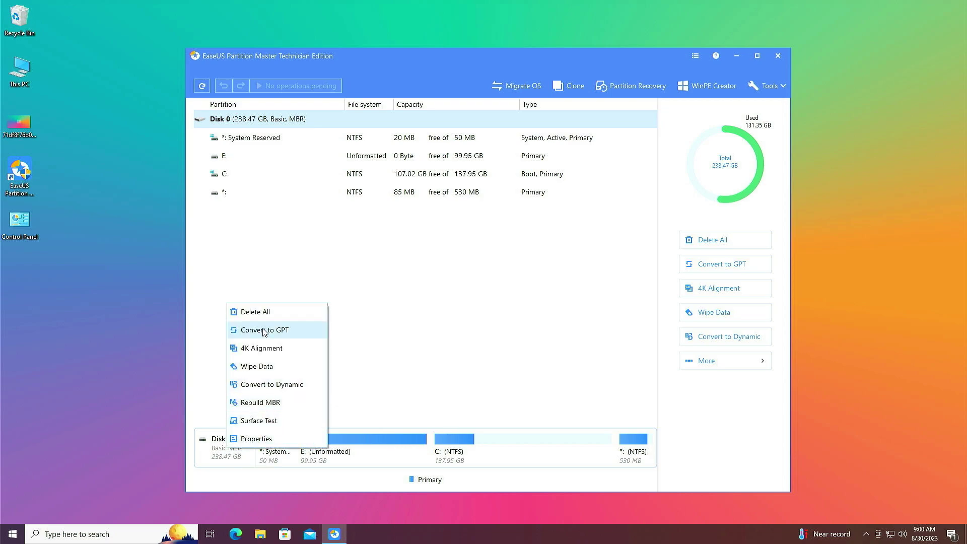
pyautogui.click(278, 335)
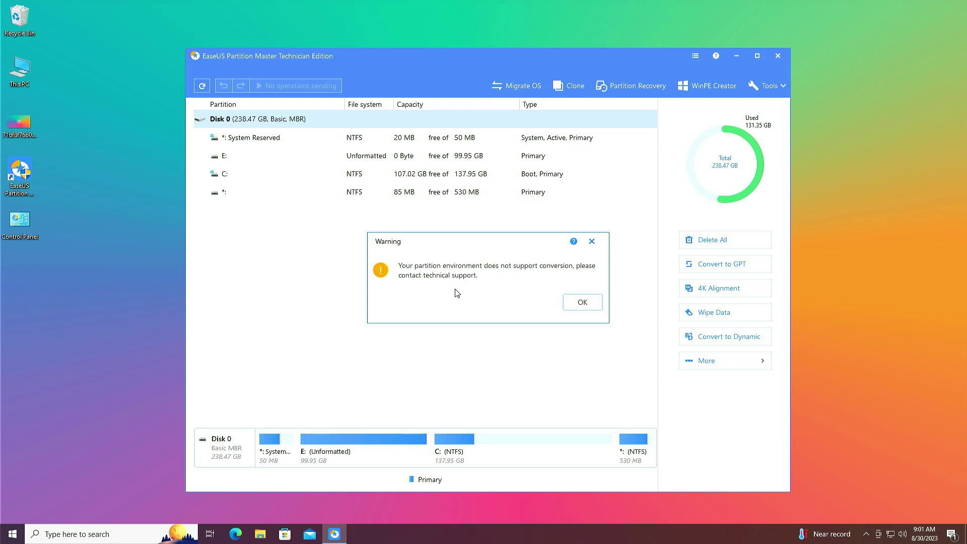
pyautogui.click(582, 303)
pyautogui.click(375, 157)
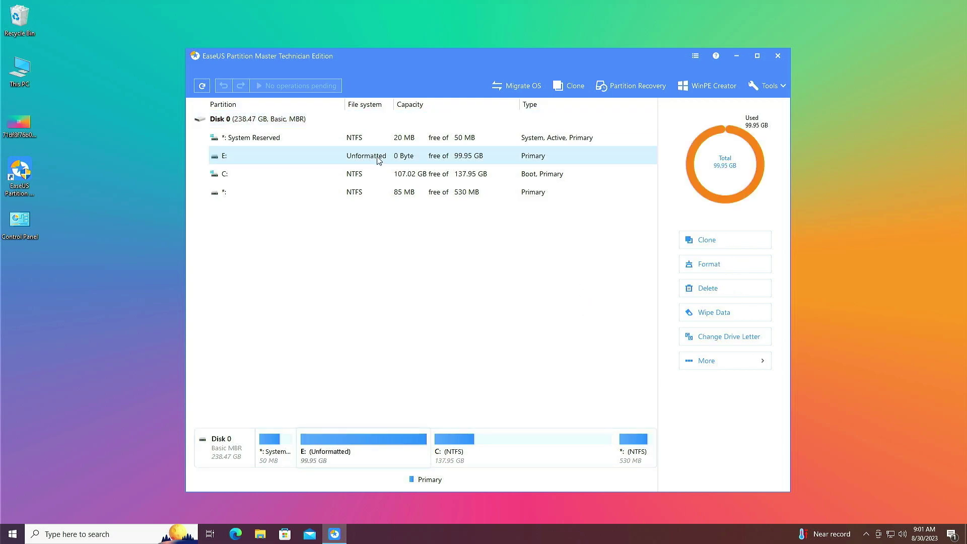
# Format partition E: as FAT32 and apply the pending operation
pyautogui.rightClick(369, 159)
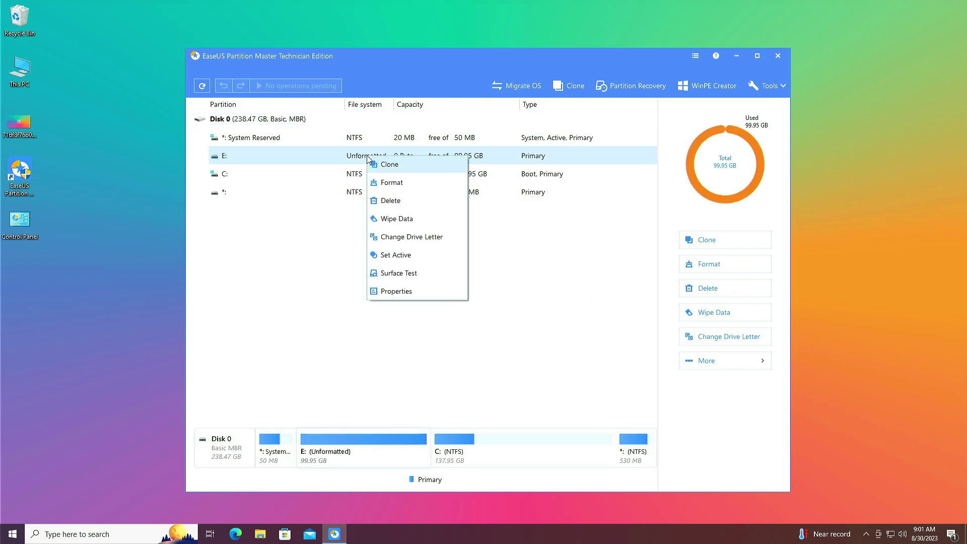
pyautogui.click(382, 185)
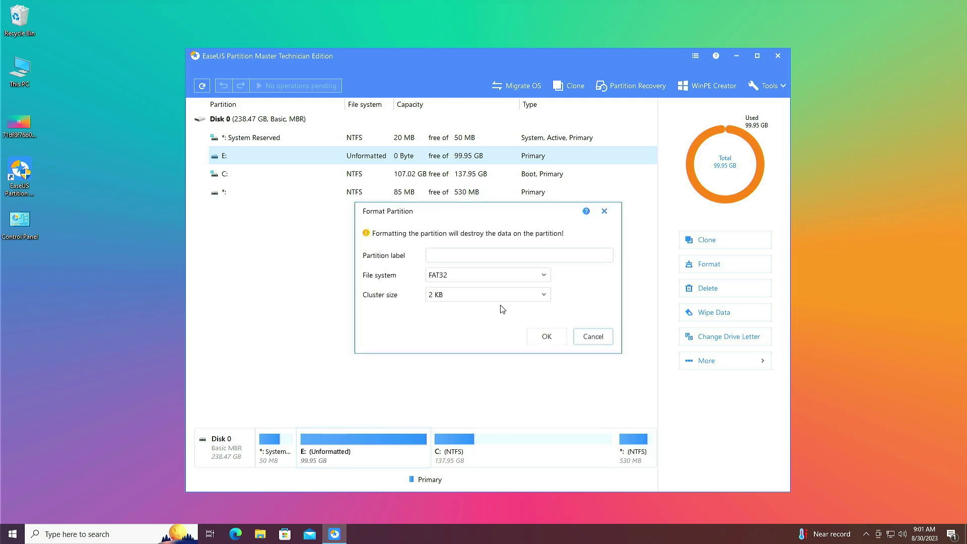
pyautogui.click(547, 336)
pyautogui.click(281, 88)
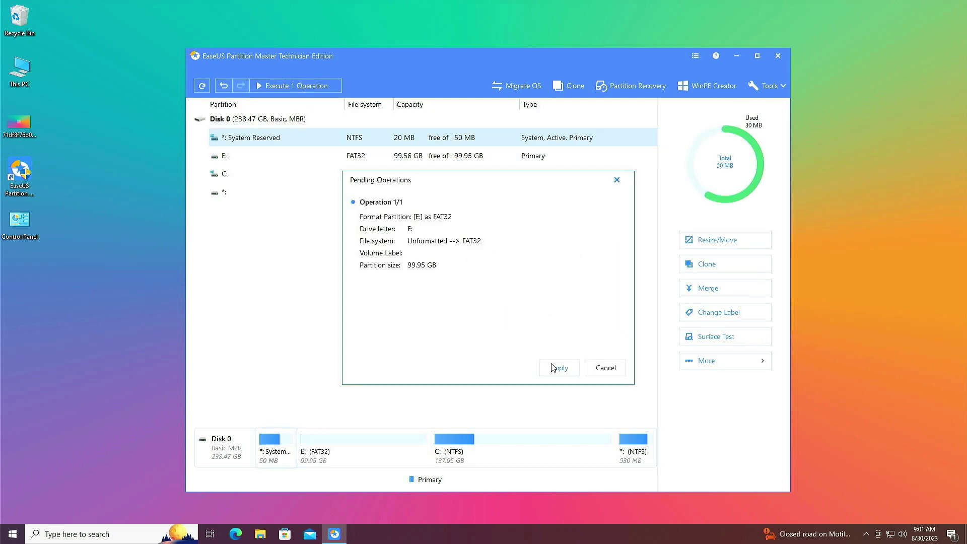
pyautogui.click(558, 367)
pyautogui.click(604, 369)
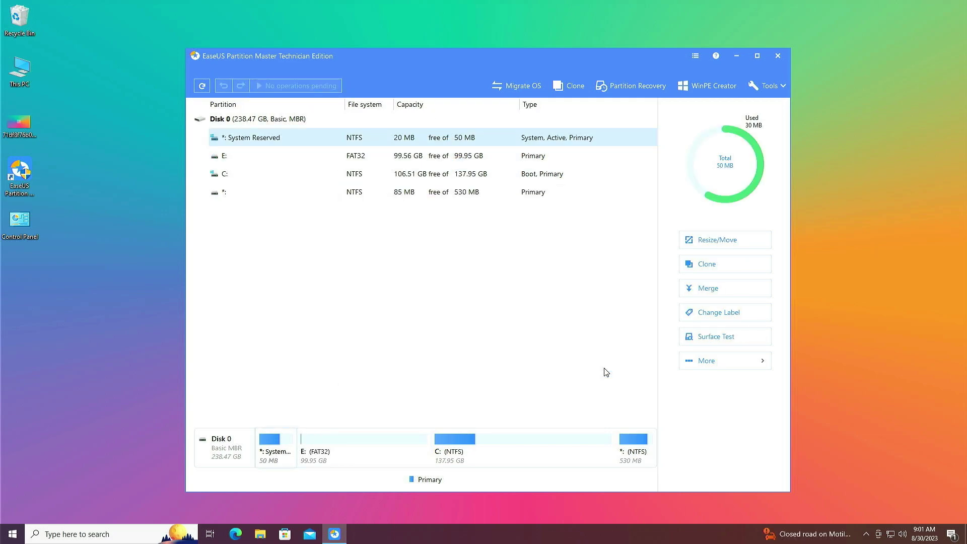
# Retry converting Disk 0 to GPT and close the refusal warning
pyautogui.rightClick(218, 447)
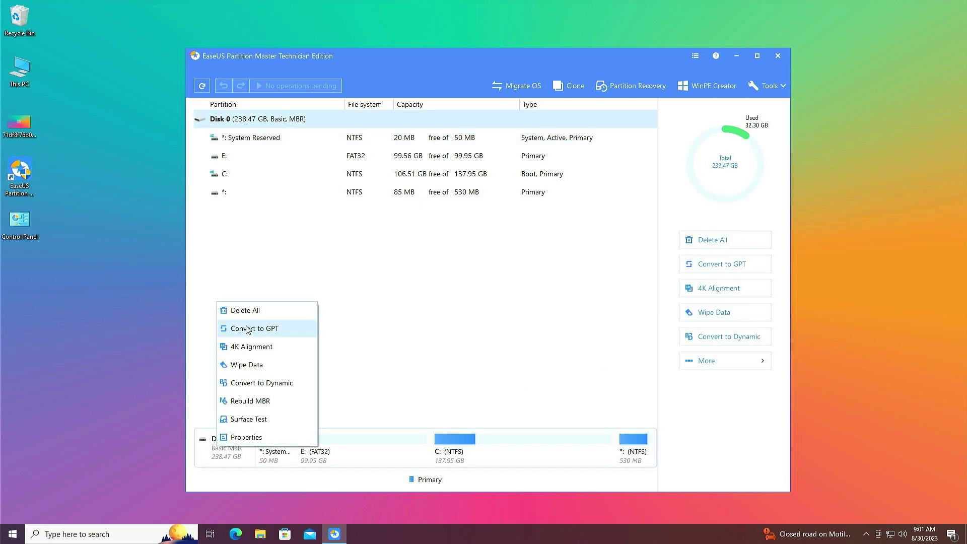
pyautogui.click(248, 328)
pyautogui.click(591, 242)
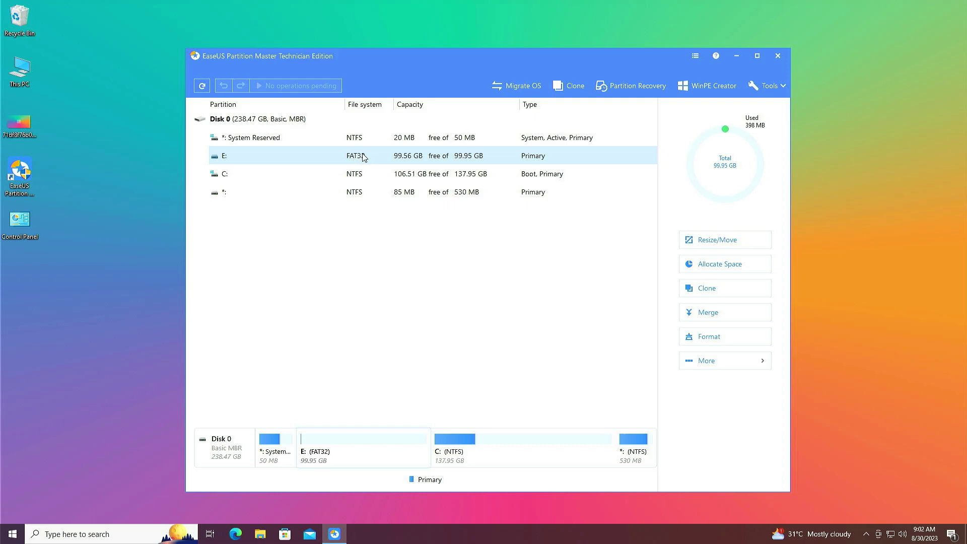
pyautogui.rightClick(325, 159)
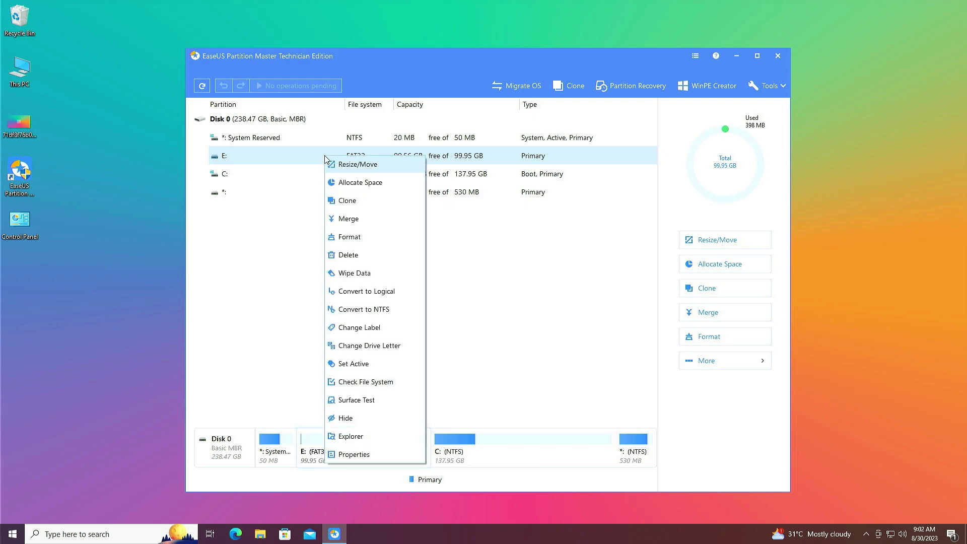
pyautogui.click(348, 242)
pyautogui.click(479, 277)
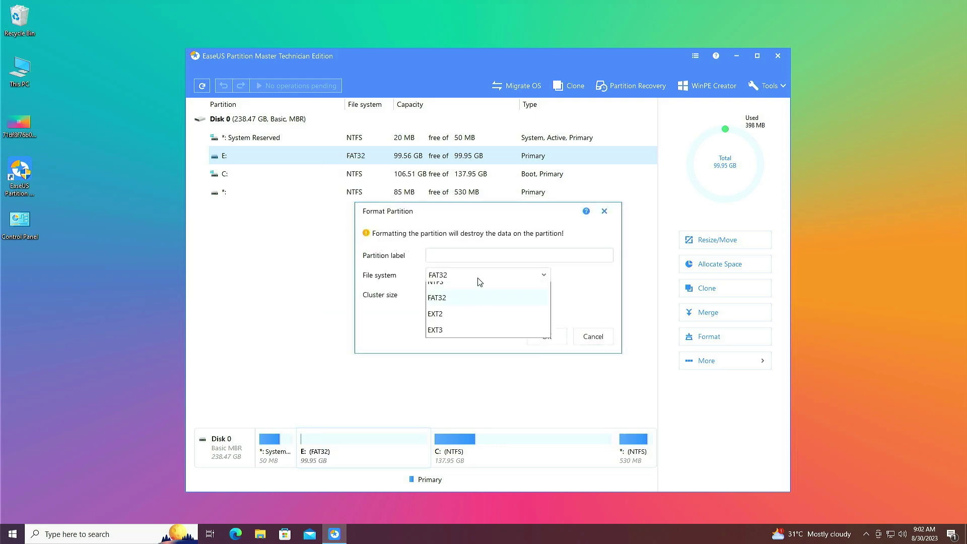
pyautogui.click(444, 302)
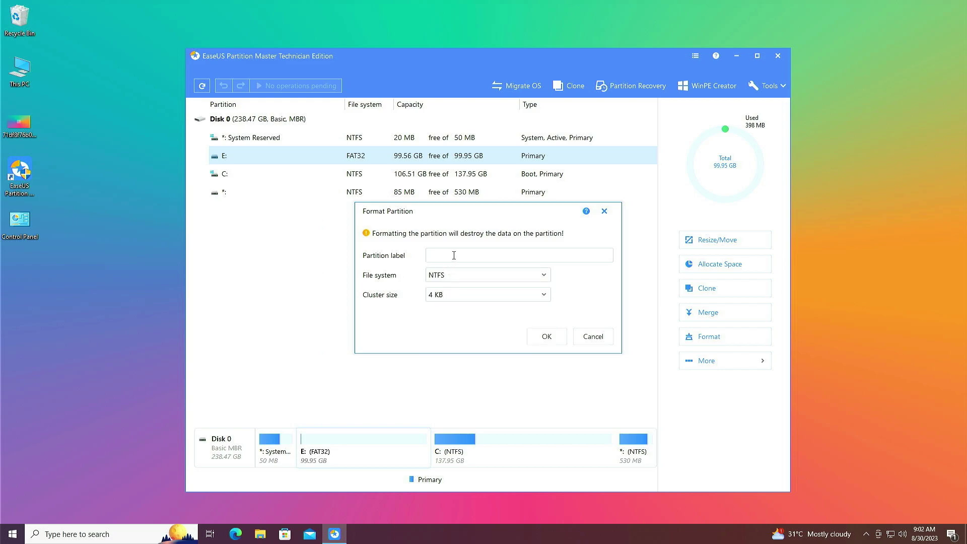
pyautogui.click(454, 255)
pyautogui.write('SSD')
pyautogui.click(546, 337)
pyautogui.click(312, 87)
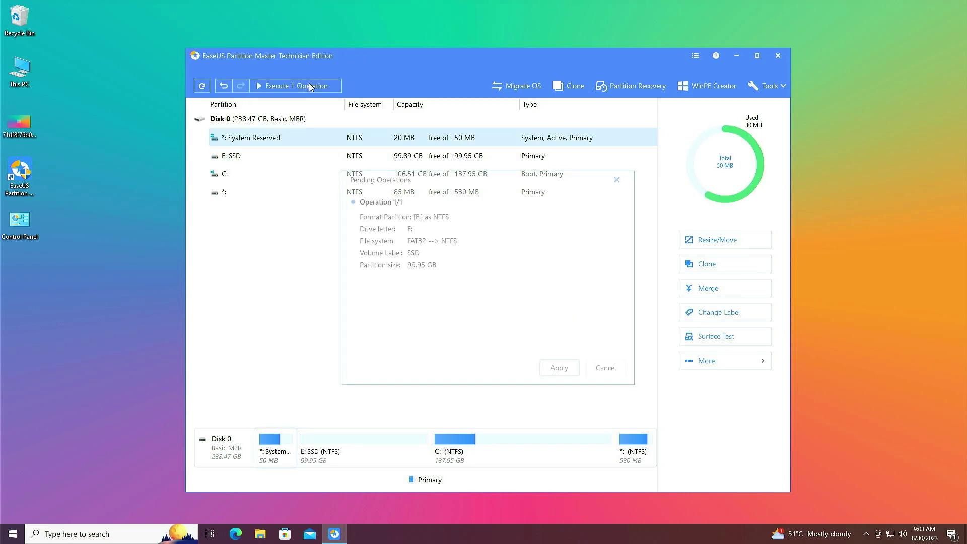
pyautogui.click(563, 370)
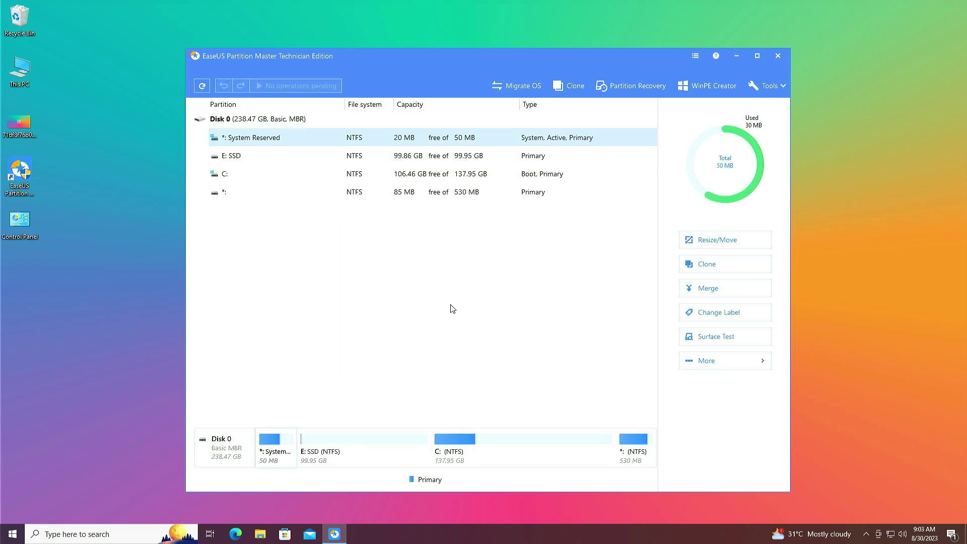
pyautogui.rightClick(229, 448)
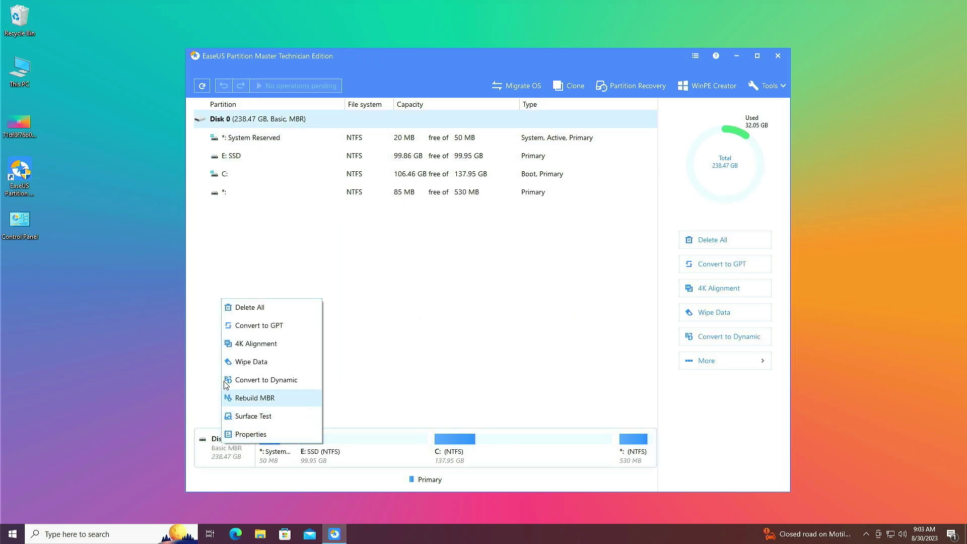
pyautogui.click(232, 325)
# Dismiss the conversion warning and delete the E: SSD partition
pyautogui.press('Return')
pyautogui.click(243, 158)
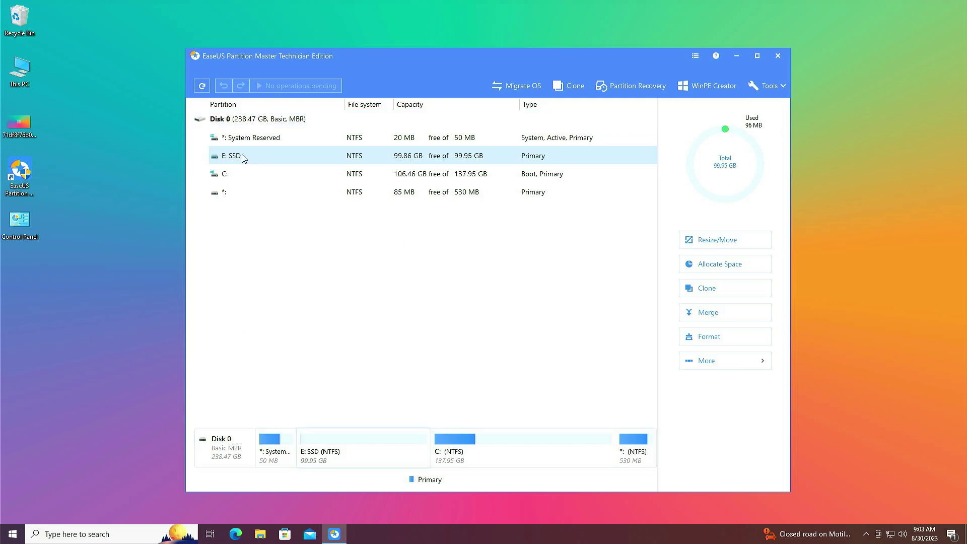
pyautogui.rightClick(244, 159)
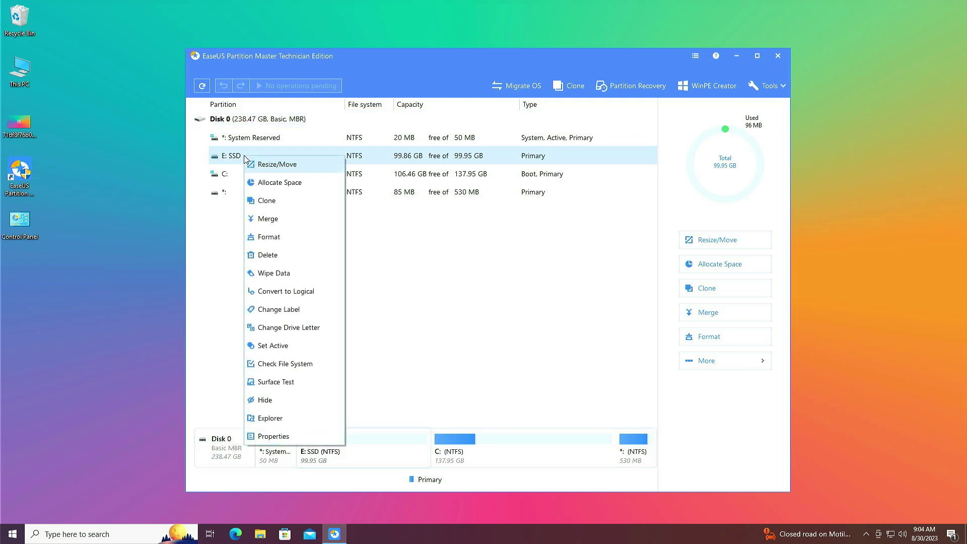
pyautogui.click(267, 254)
pyautogui.click(547, 327)
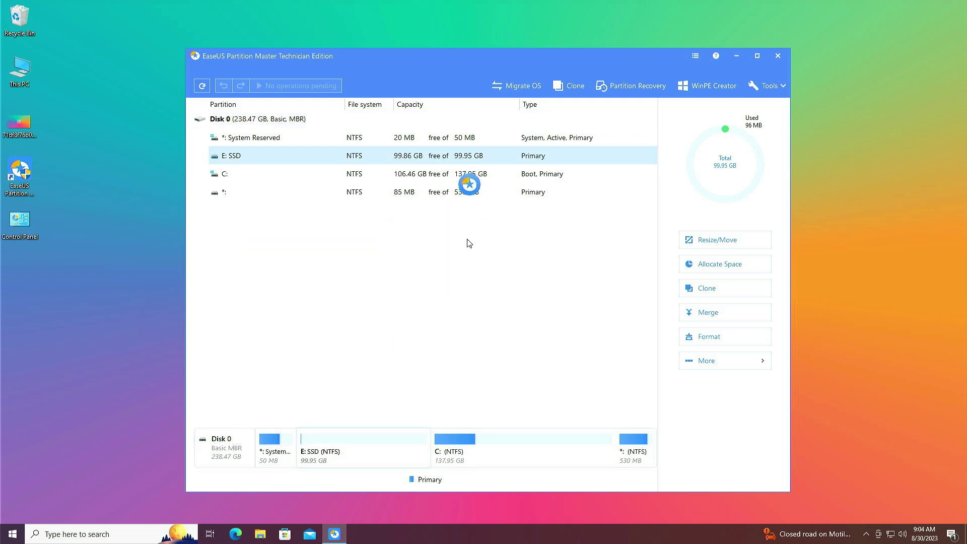
# Extend C: to 237.90 GB and apply the queued delete and resize operations
pyautogui.rightClick(357, 176)
pyautogui.click(386, 190)
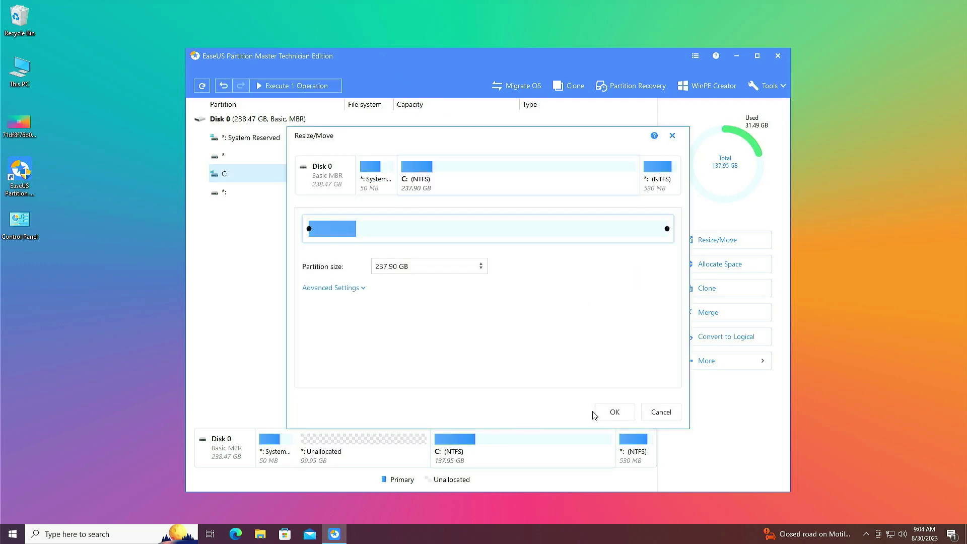
pyautogui.click(609, 413)
pyautogui.click(281, 88)
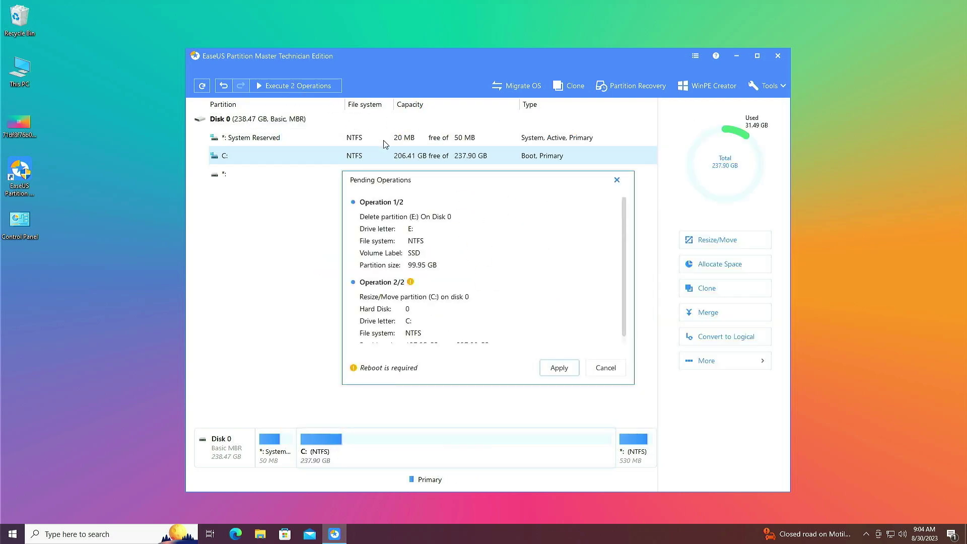
pyautogui.press('Escape')
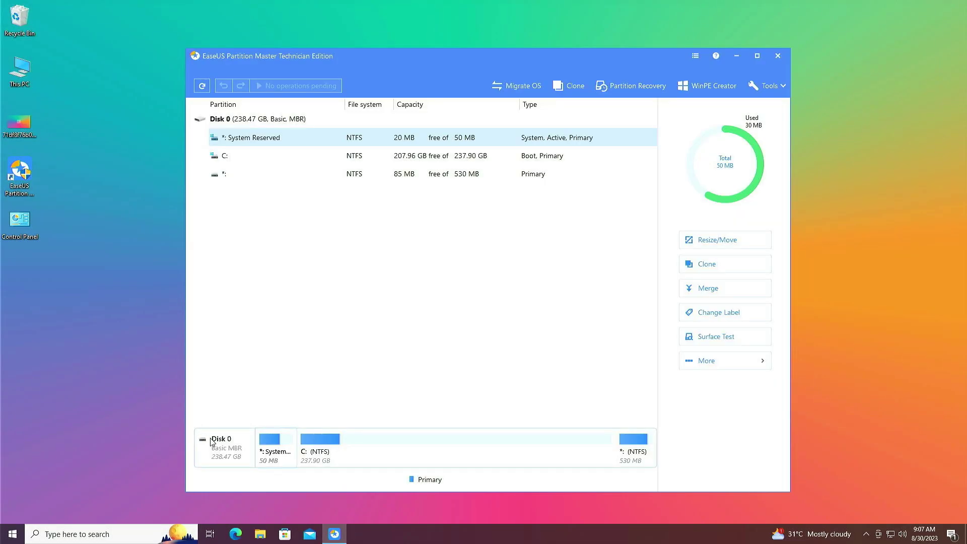
# Queue Disk 0's GPT conversion, apply it with a reboot, and enter BIOS setup afterward
pyautogui.rightClick(224, 448)
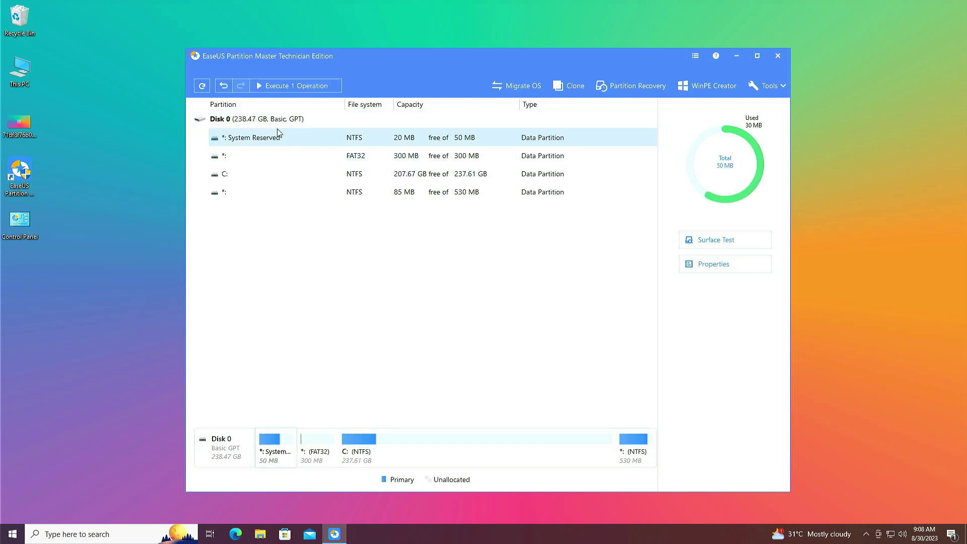
pyautogui.click(276, 87)
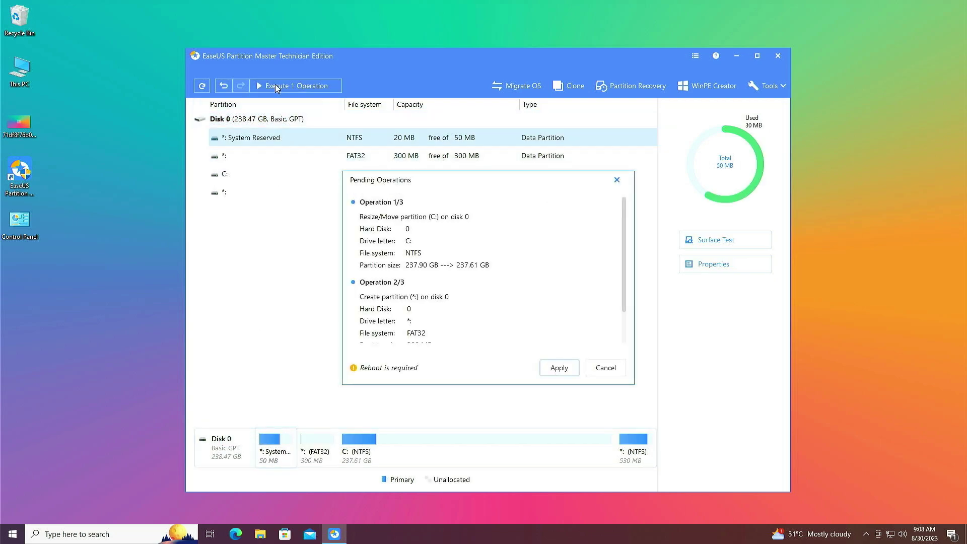
pyautogui.scroll(-3, 391, 343)
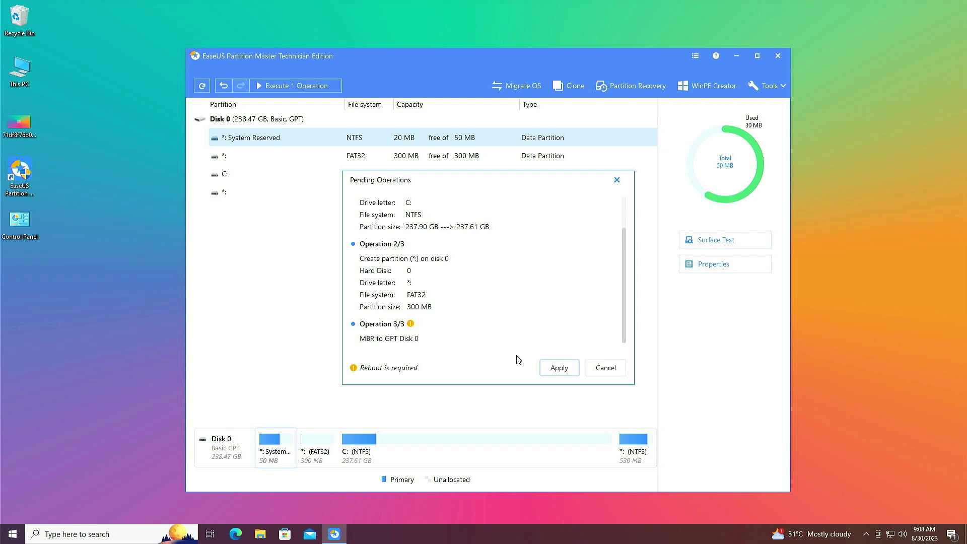
pyautogui.click(566, 372)
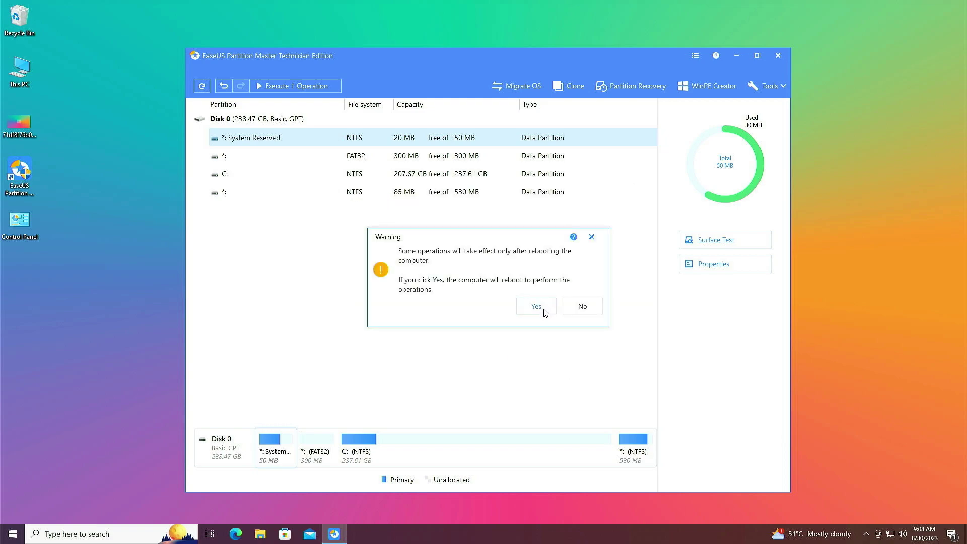
pyautogui.click(536, 307)
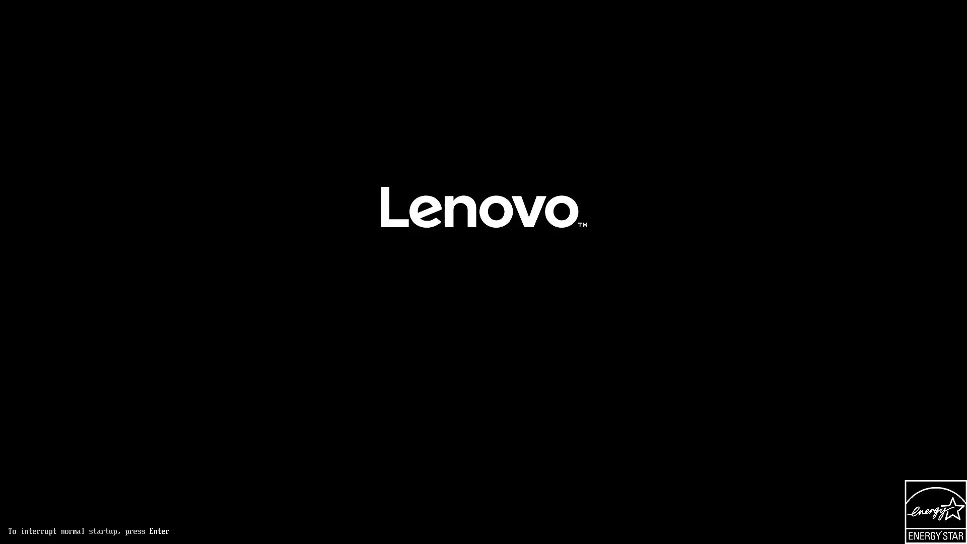
pyautogui.press('F1')
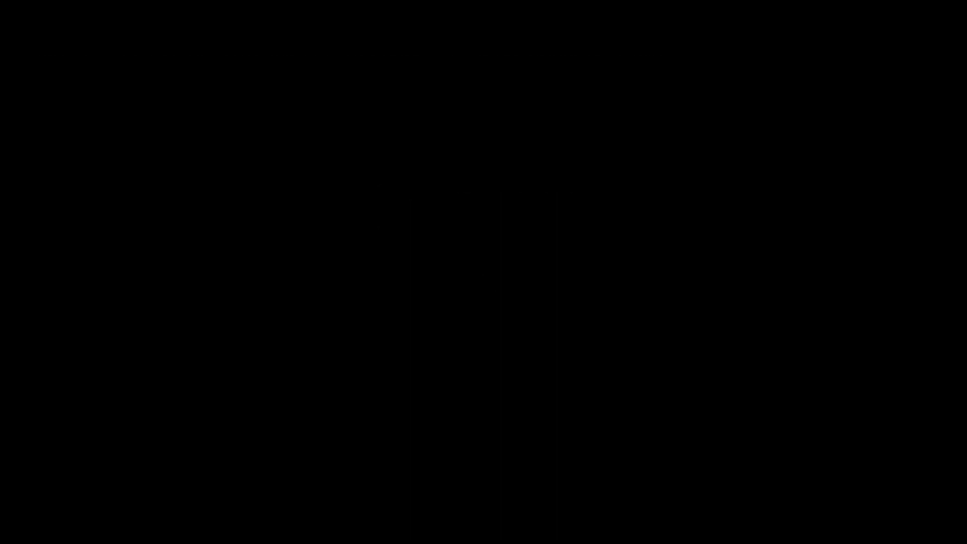
pyautogui.press('F1')
# Change Boot Mode to UEFI Only on the Startup page, then save with F10 and reset
pyautogui.press('Escape')
pyautogui.press('Right')
pyautogui.press('Right')
pyautogui.press('Right')
pyautogui.press('Right')
pyautogui.press('Right')
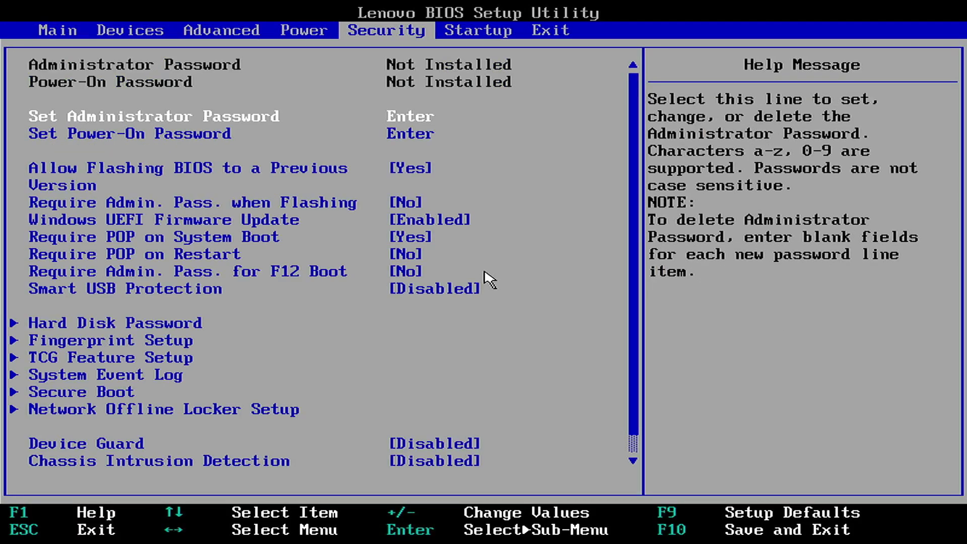
pyautogui.press('Down')
pyautogui.press('Down')
pyautogui.press('Down')
pyautogui.press('Down')
pyautogui.press('Return')
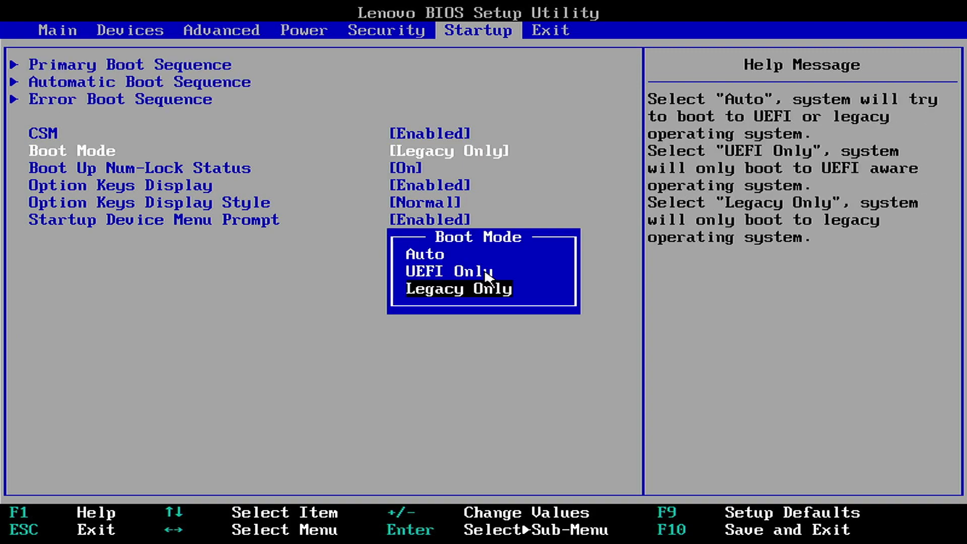
pyautogui.press('Return')
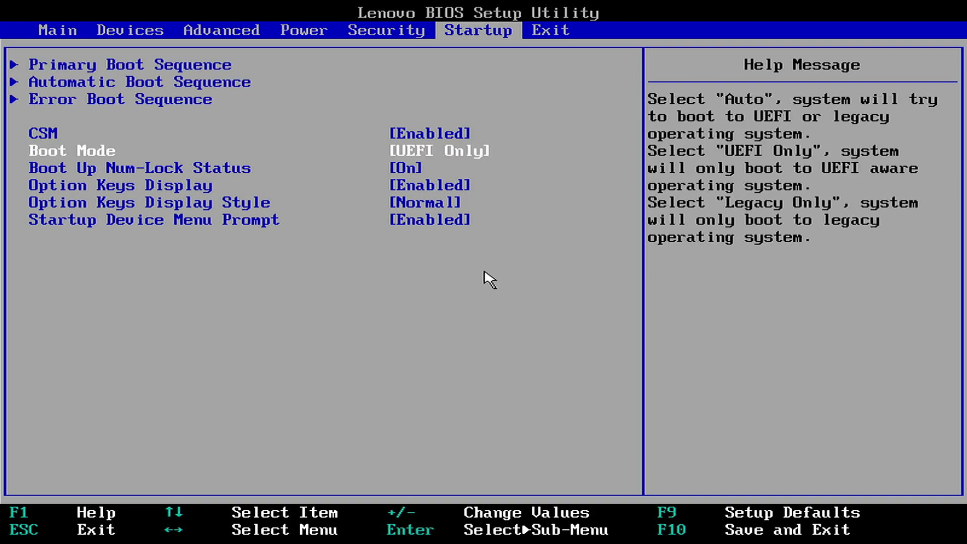
pyautogui.press('F10')
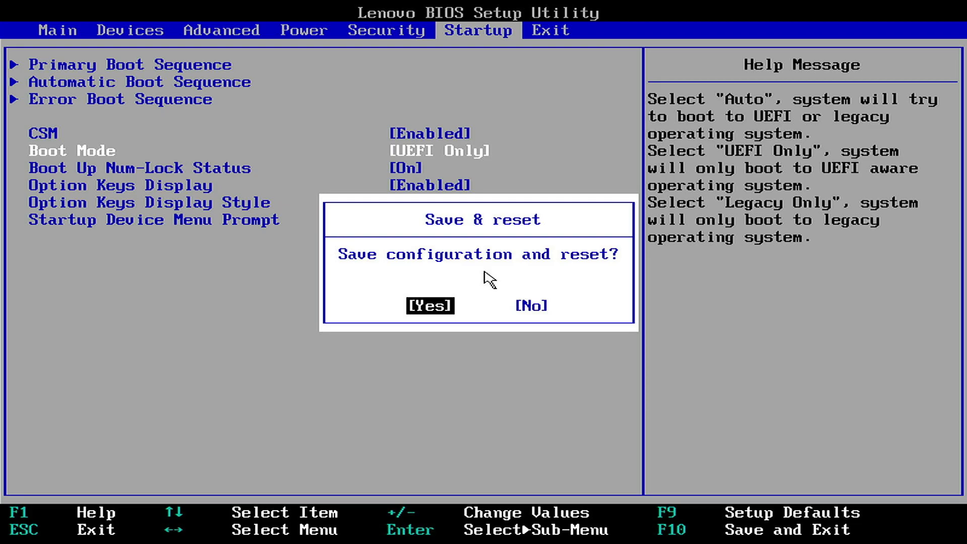
pyautogui.press('Return')
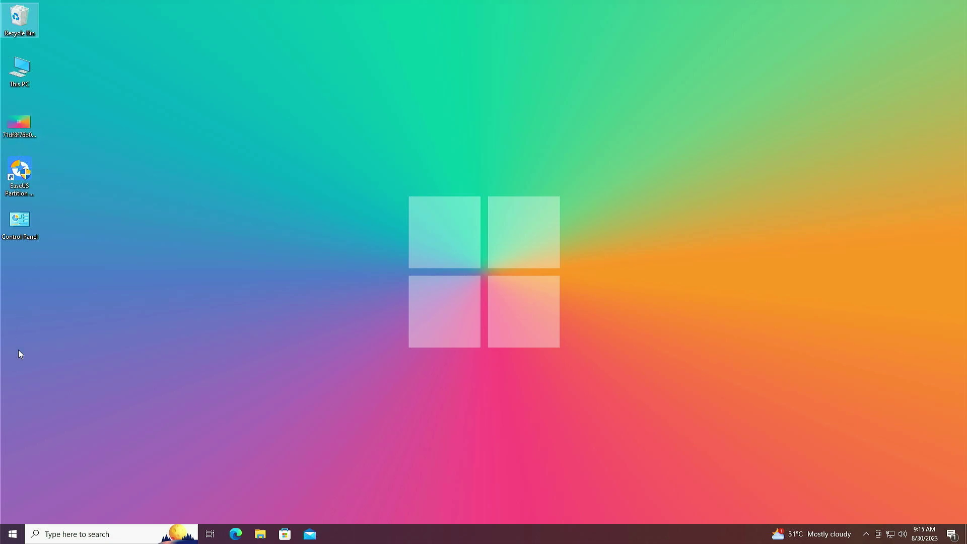
# Reopen EaseUS and verify Disk 0 is Basic GPT with a 300 MB FAT32 EFI System Partition
pyautogui.click(49, 197)
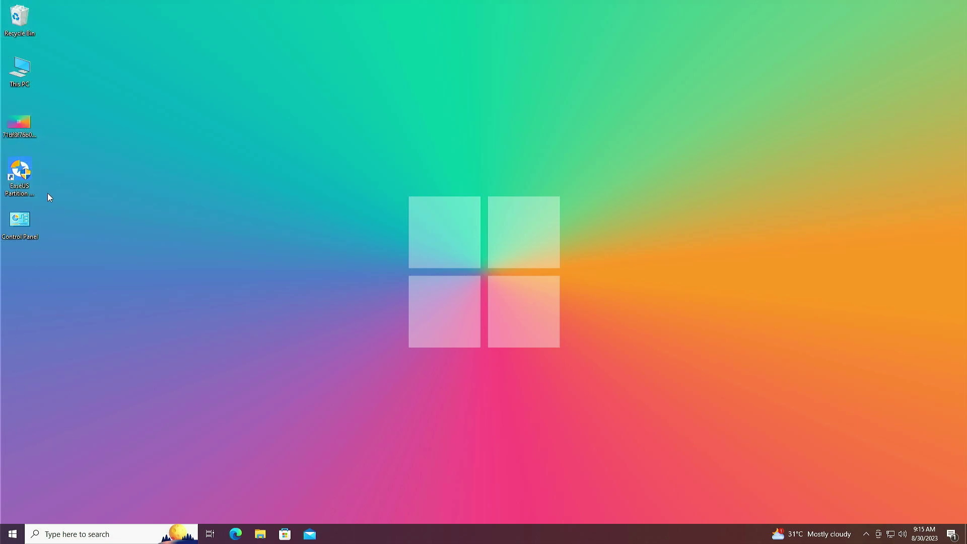
pyautogui.doubleClick(27, 178)
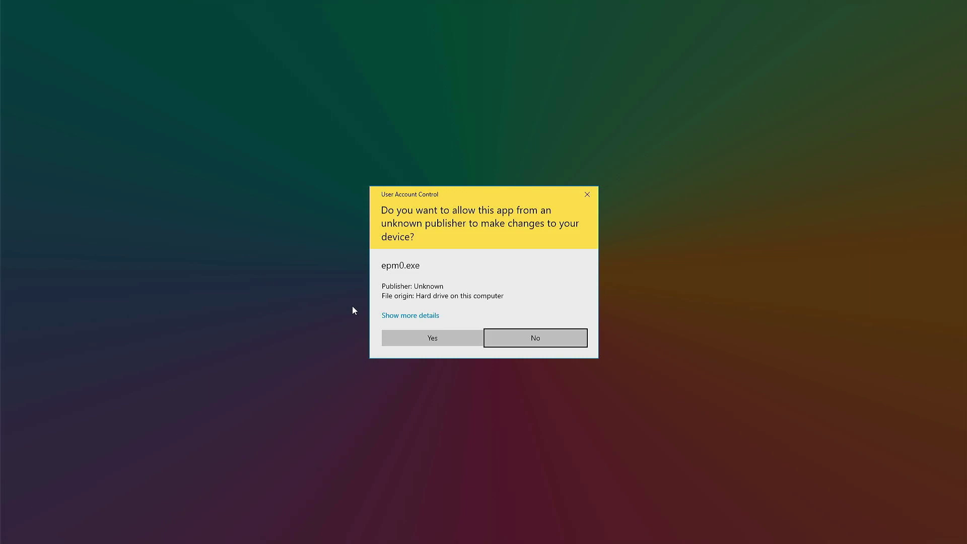
pyautogui.click(419, 336)
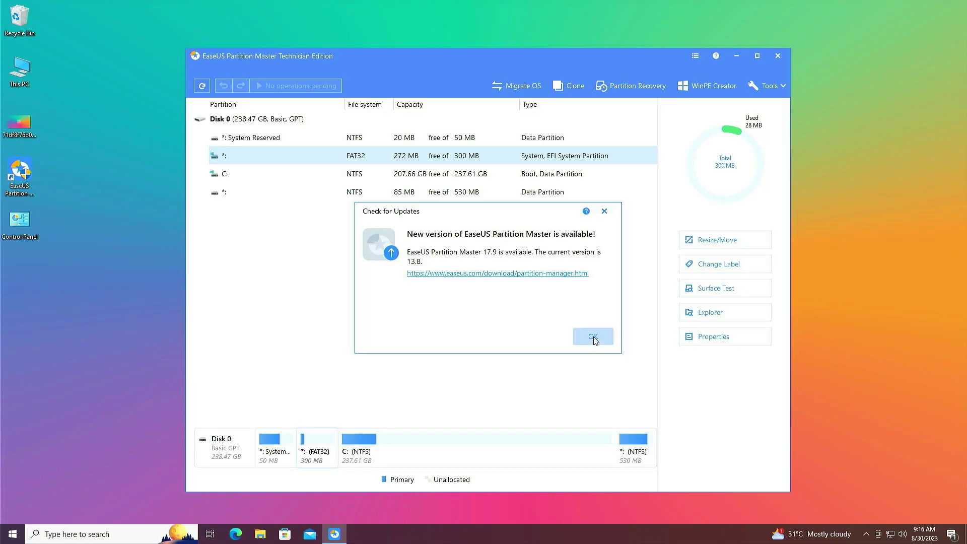
pyautogui.click(588, 338)
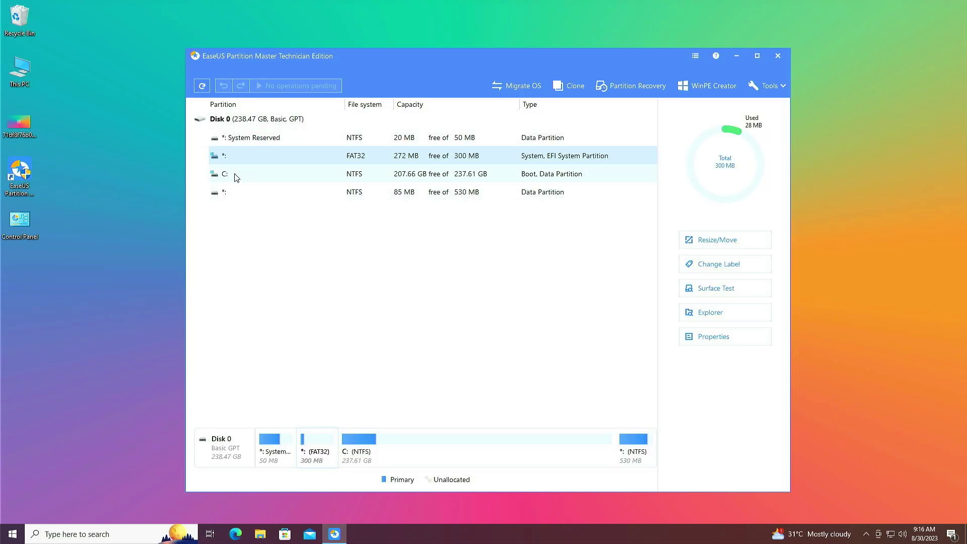
pyautogui.click(235, 457)
pyautogui.click(406, 160)
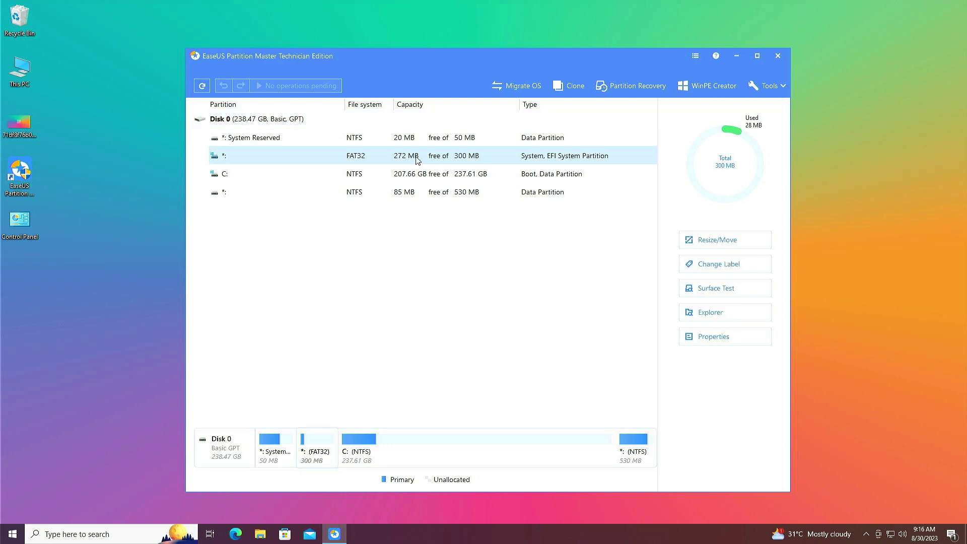